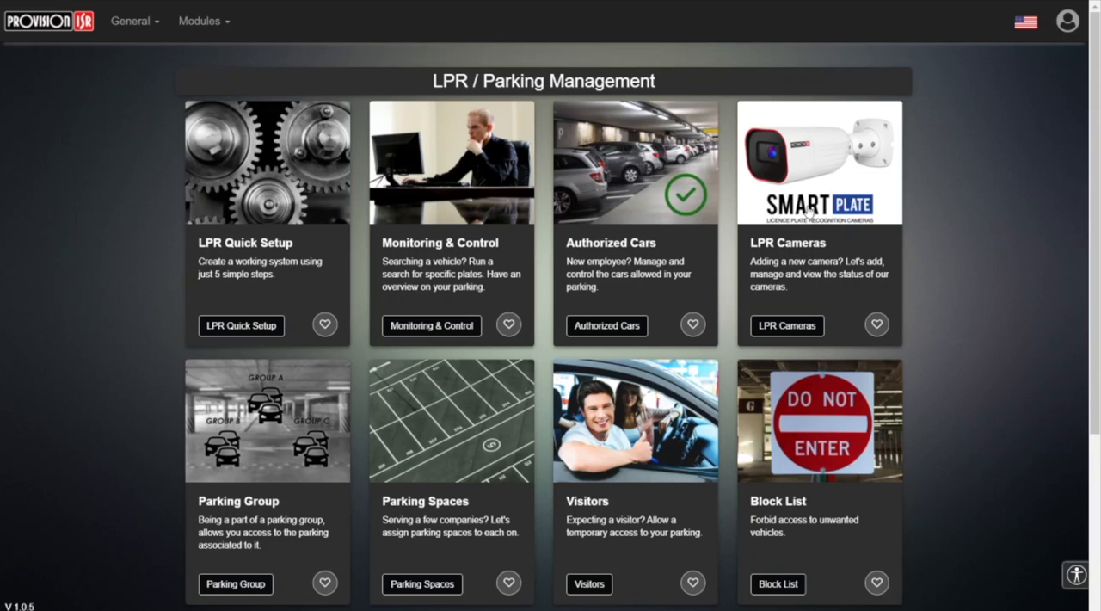
# Open the LPR Cameras module with Parking lot 1 as the selected parking.
pyautogui.click(788, 253)
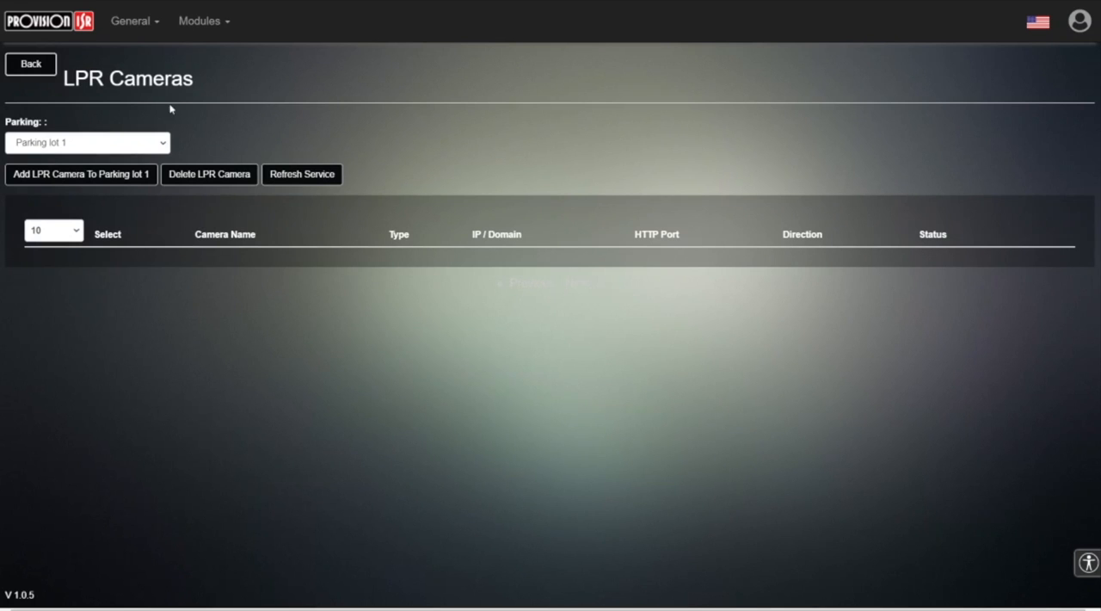
pyautogui.click(104, 139)
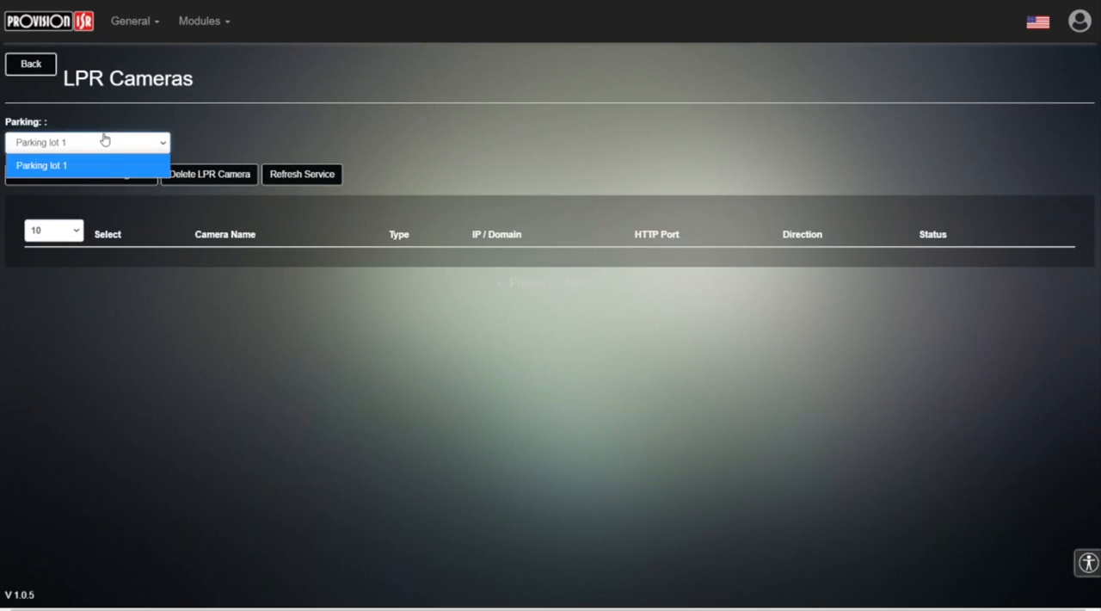
pyautogui.click(104, 139)
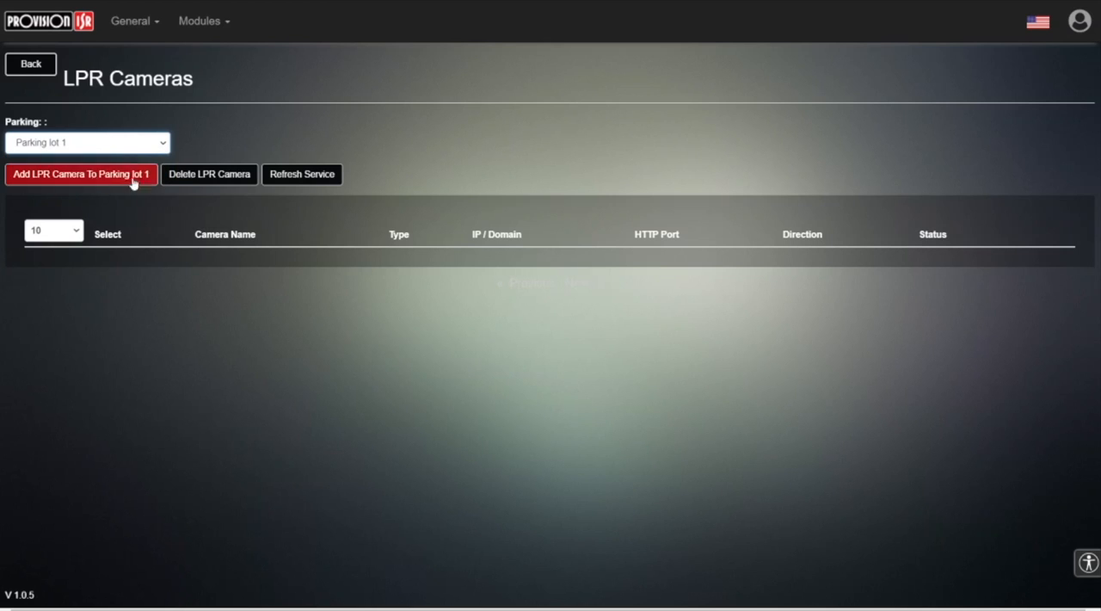
pyautogui.moveTo(60, 267); pyautogui.dragTo(553, 397)
pyautogui.click(679, 351)
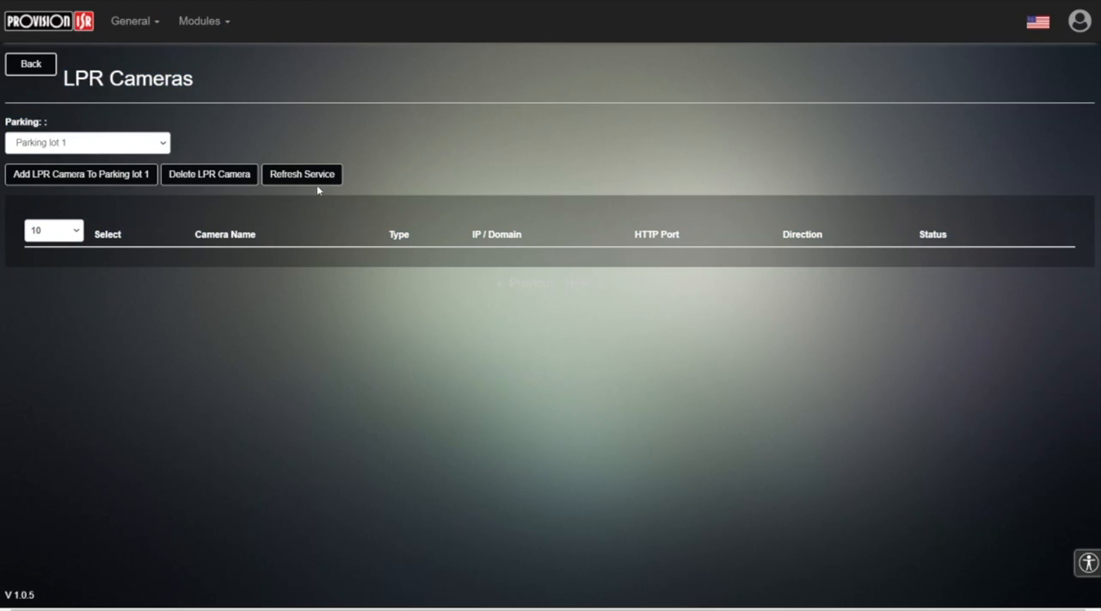
# Start adding a new LPR camera to Parking lot 1 and name it "Local camera".
pyautogui.click(72, 173)
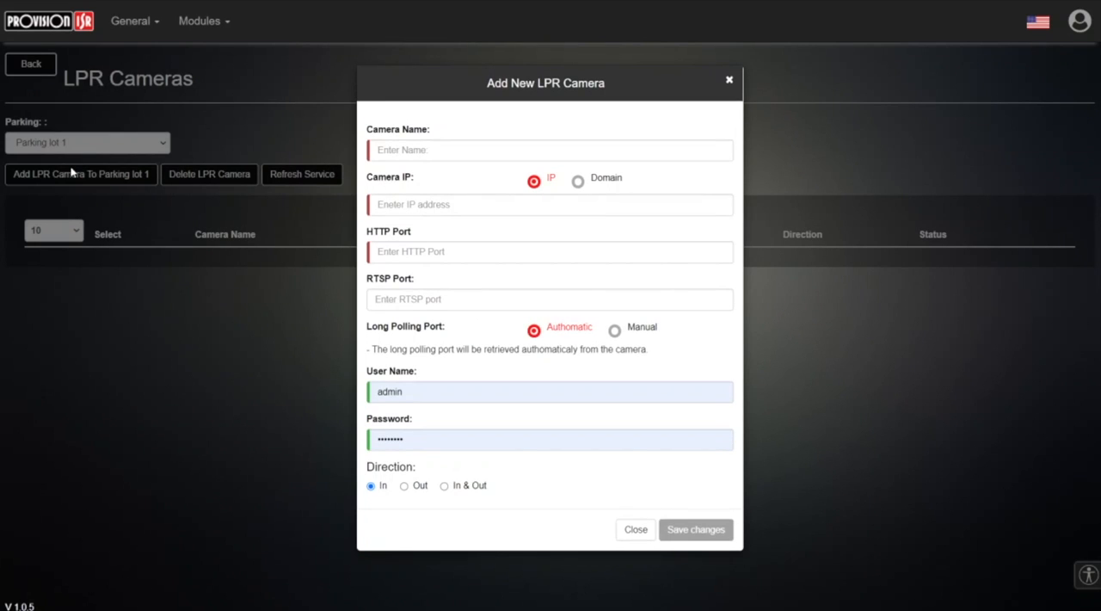
pyautogui.click(406, 155)
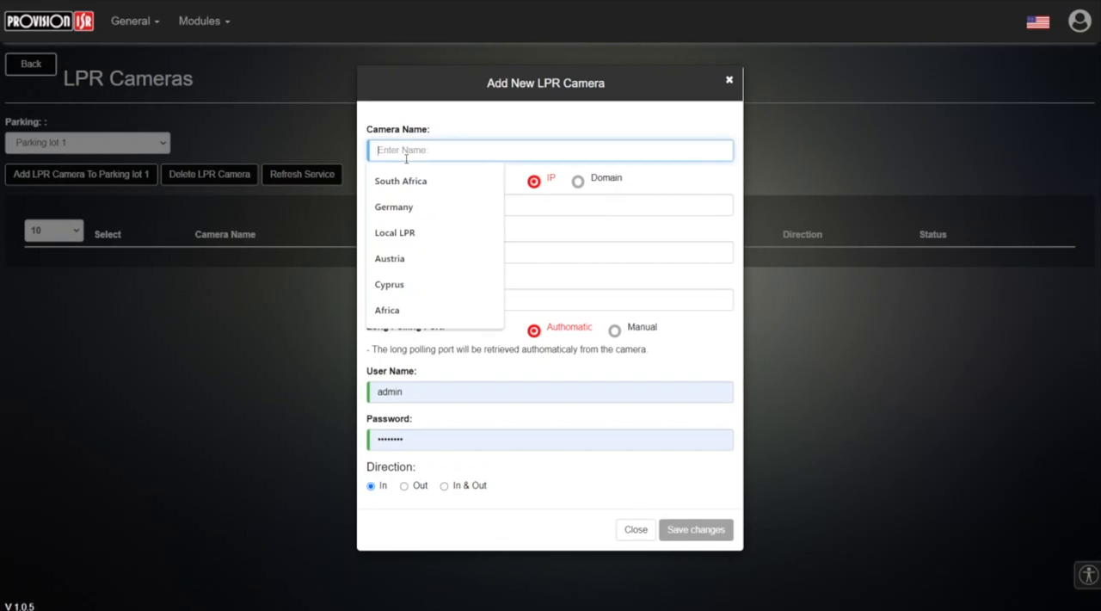
pyautogui.write('Local camera')
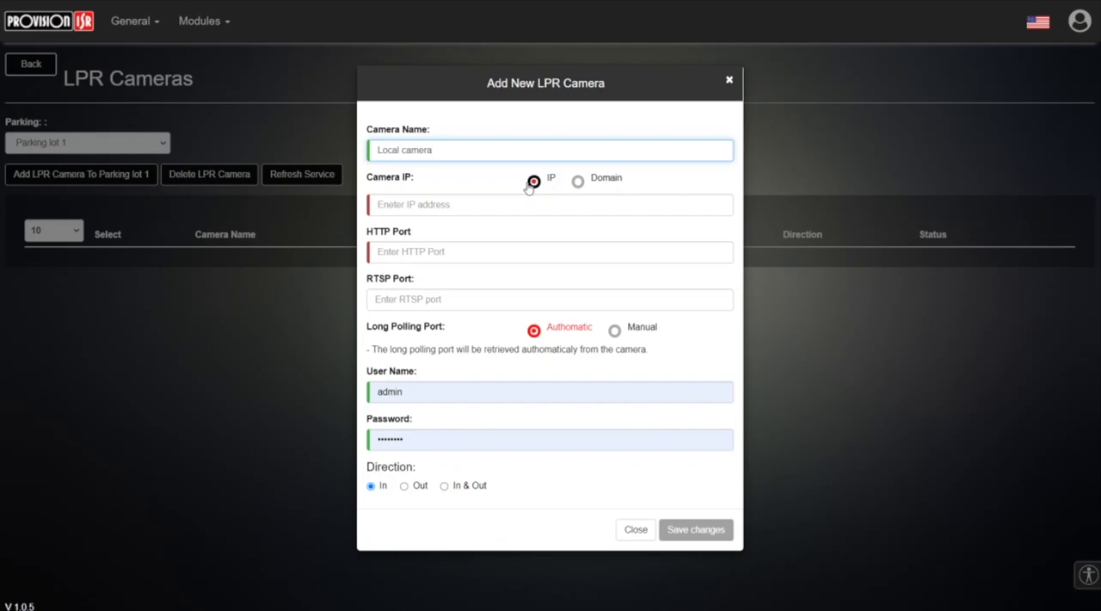
# Address the new camera by IP instead of domain and set its IP address to 192.168.0.178.
pyautogui.click(593, 182)
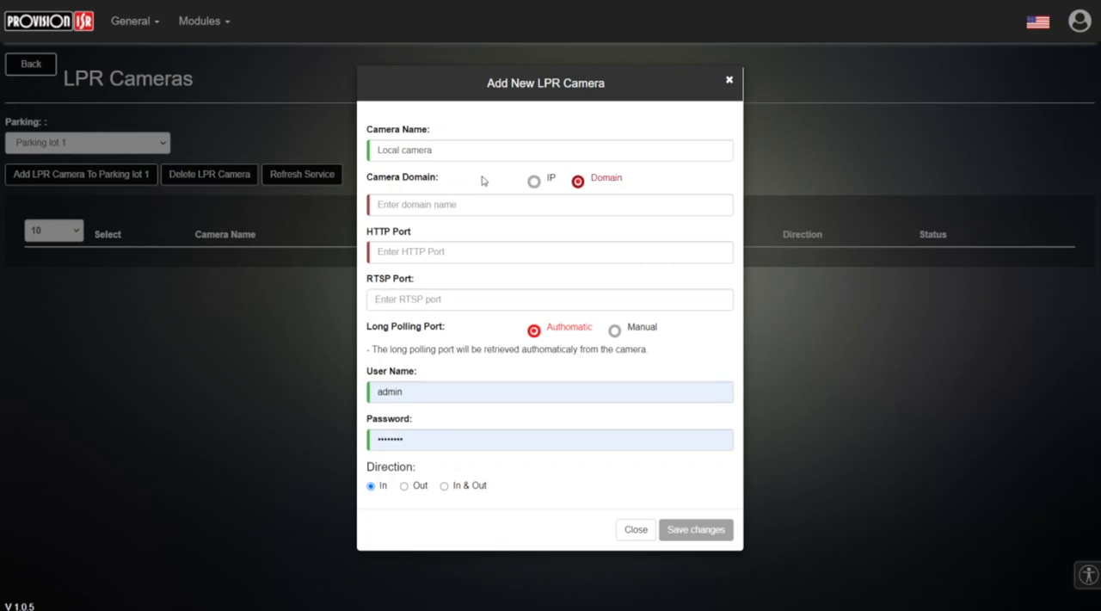
pyautogui.click(526, 184)
pyautogui.click(496, 204)
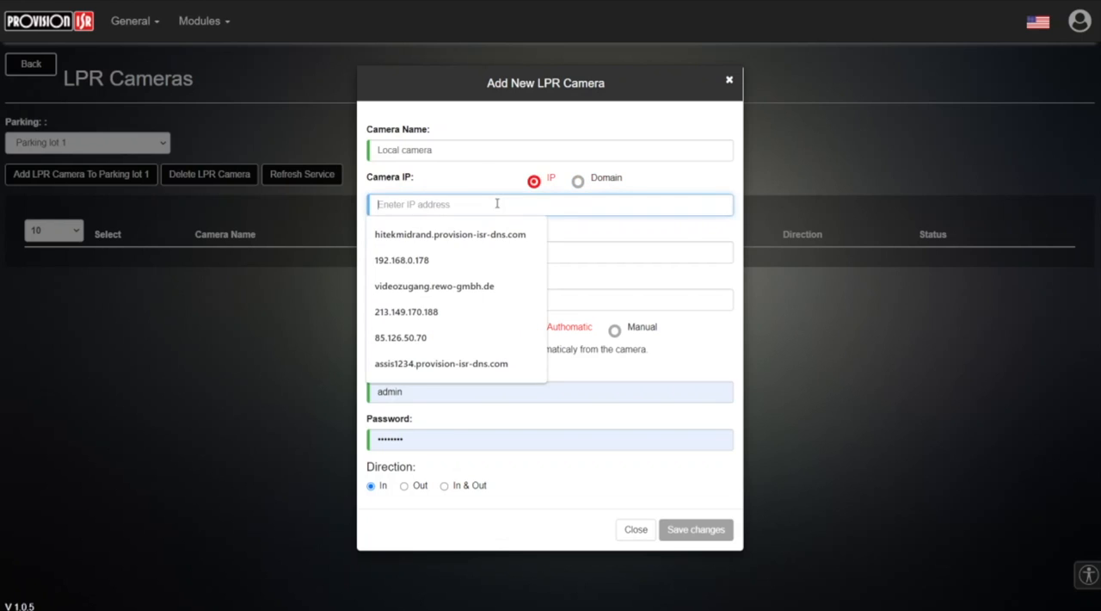
pyautogui.write('192.168.0.178')
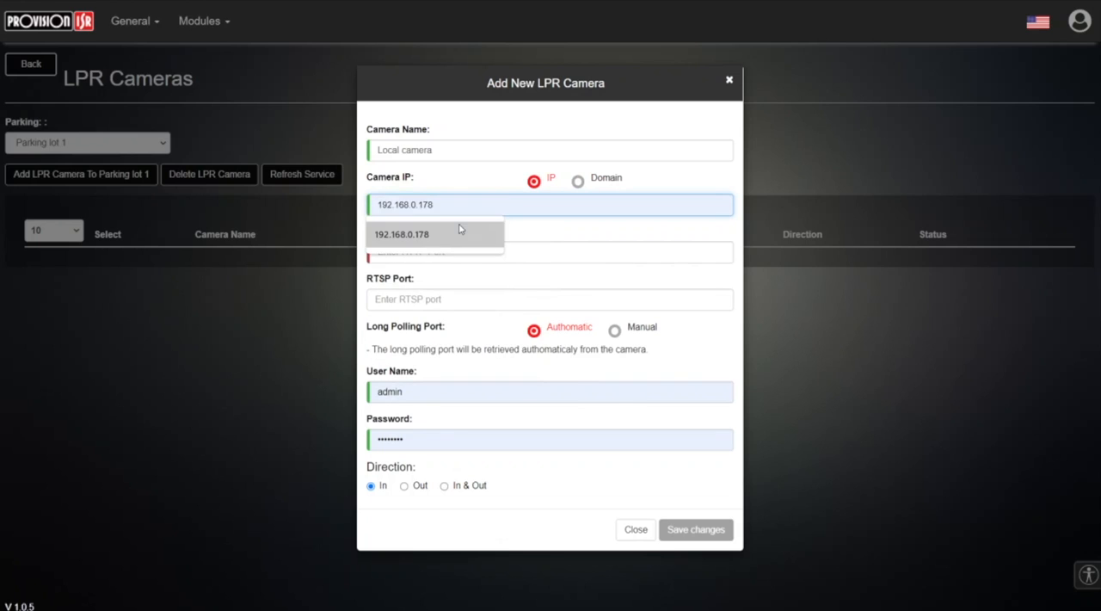
pyautogui.click(460, 231)
pyautogui.moveTo(435, 205); pyautogui.dragTo(380, 201)
pyautogui.click(373, 203)
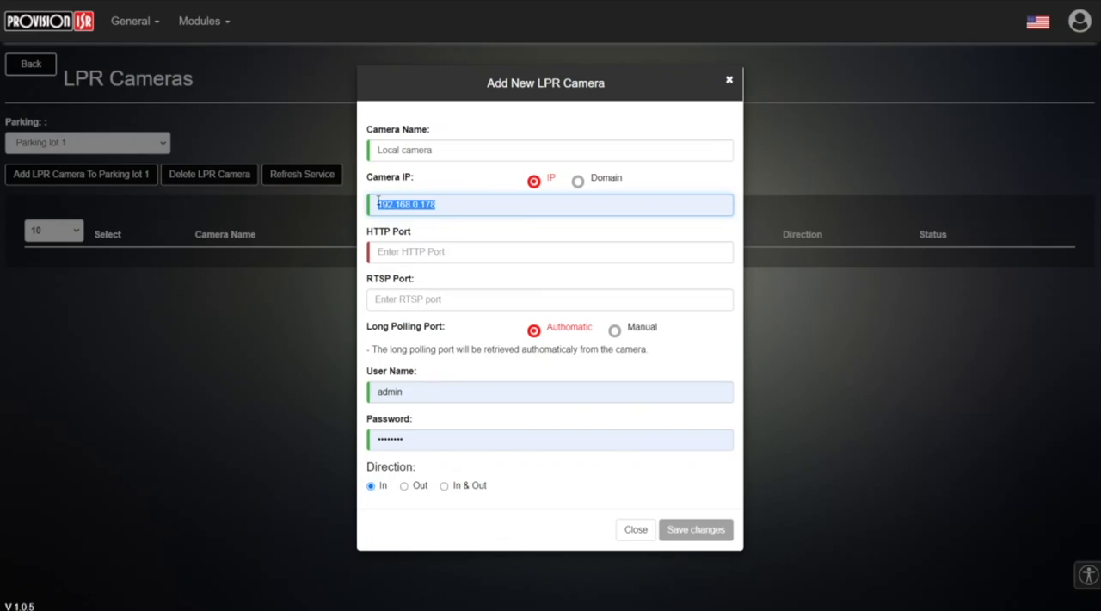
# Set the camera's HTTP port to 9000 and its RTSP port to 9003.
pyautogui.click(420, 250)
pyautogui.write('9000')
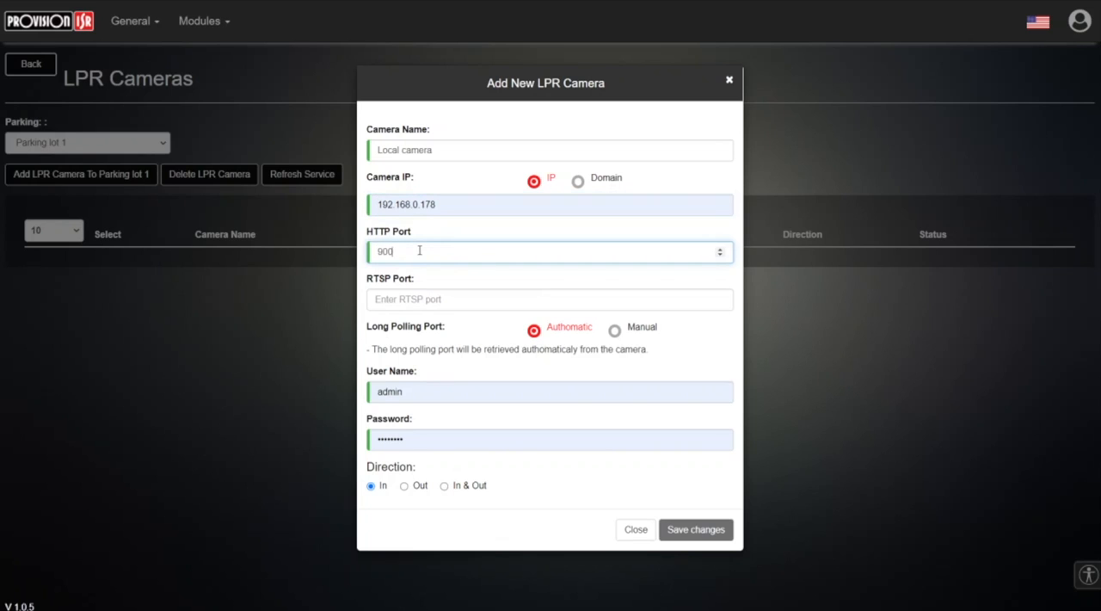
pyautogui.click(420, 298)
pyautogui.write('900')
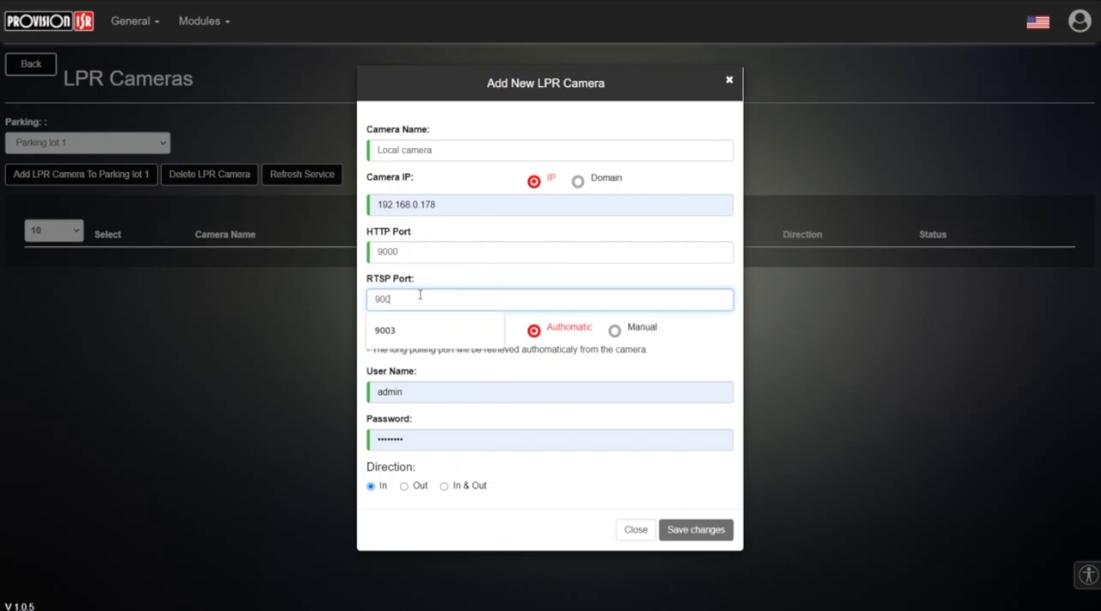
pyautogui.write('3')
pyautogui.click(480, 275)
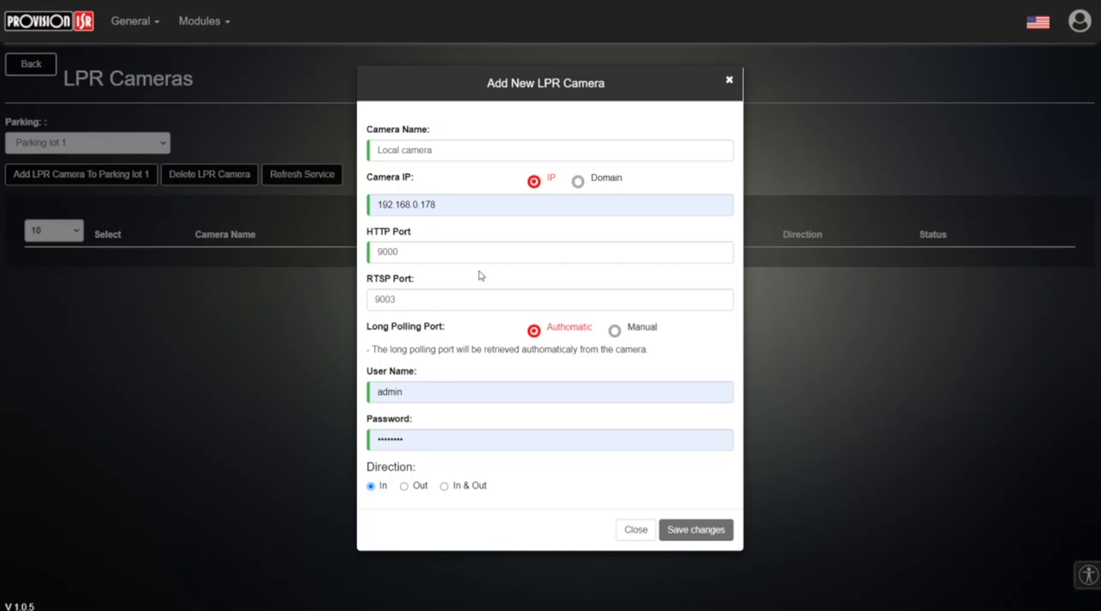
pyautogui.doubleClick(431, 295)
pyautogui.click(407, 289)
# Replace the prefilled password with the camera's account password.
pyautogui.doubleClick(425, 441)
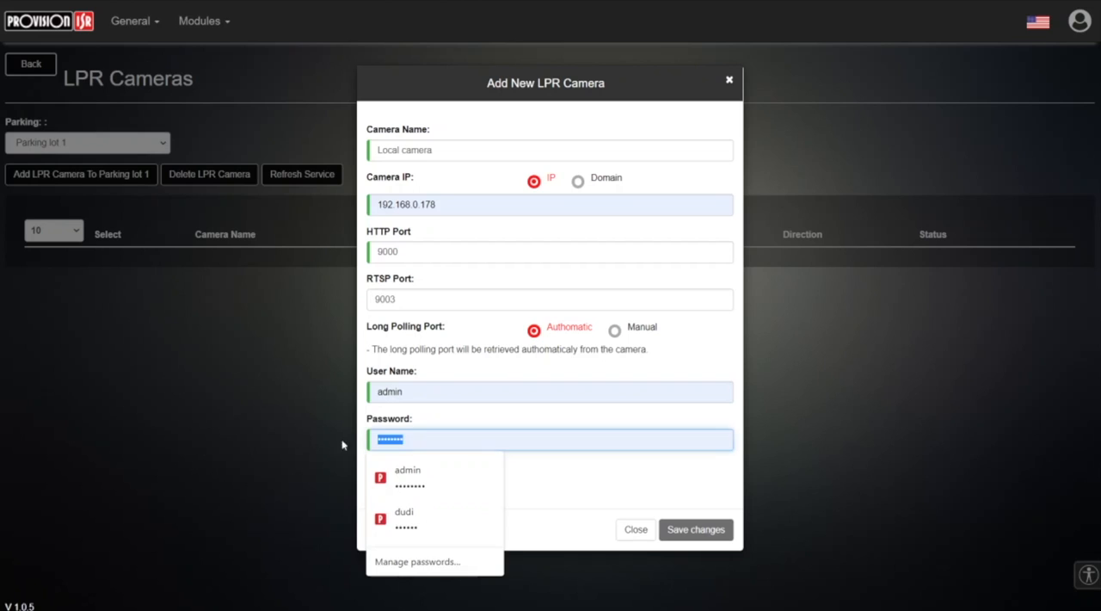
pyautogui.write('*********')
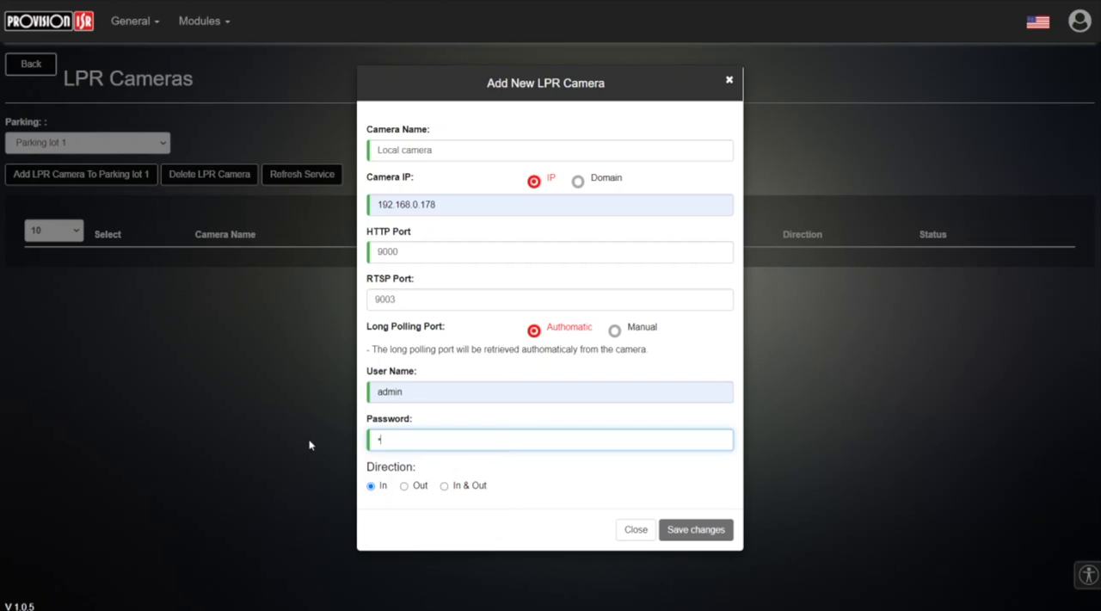
pyautogui.write('****')
# Set the camera's direction to In & Out and save the new camera.
pyautogui.click(456, 476)
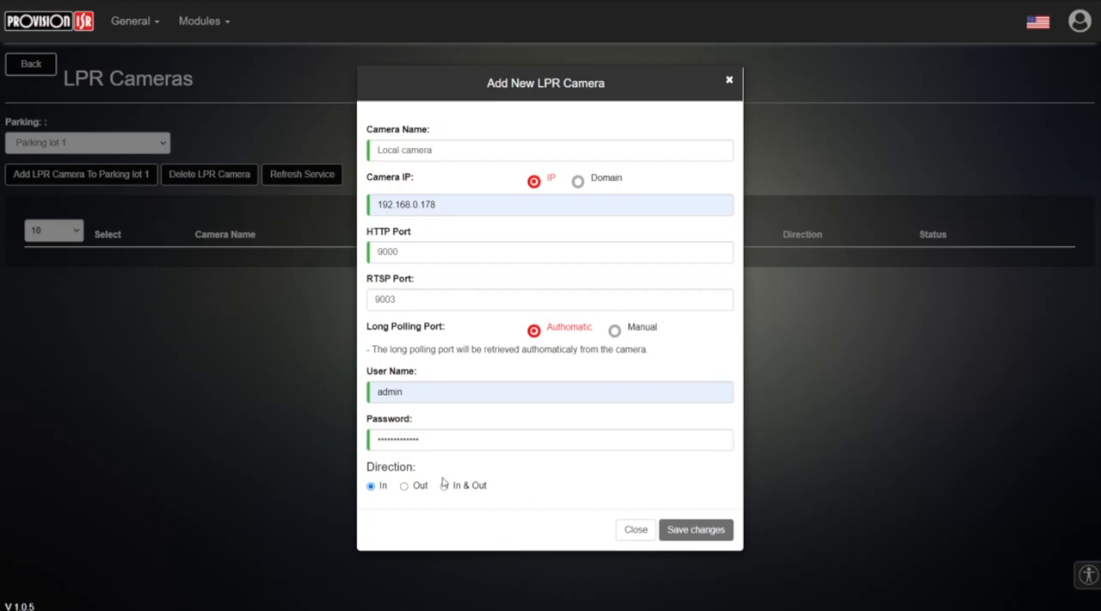
pyautogui.click(444, 486)
pyautogui.click(694, 530)
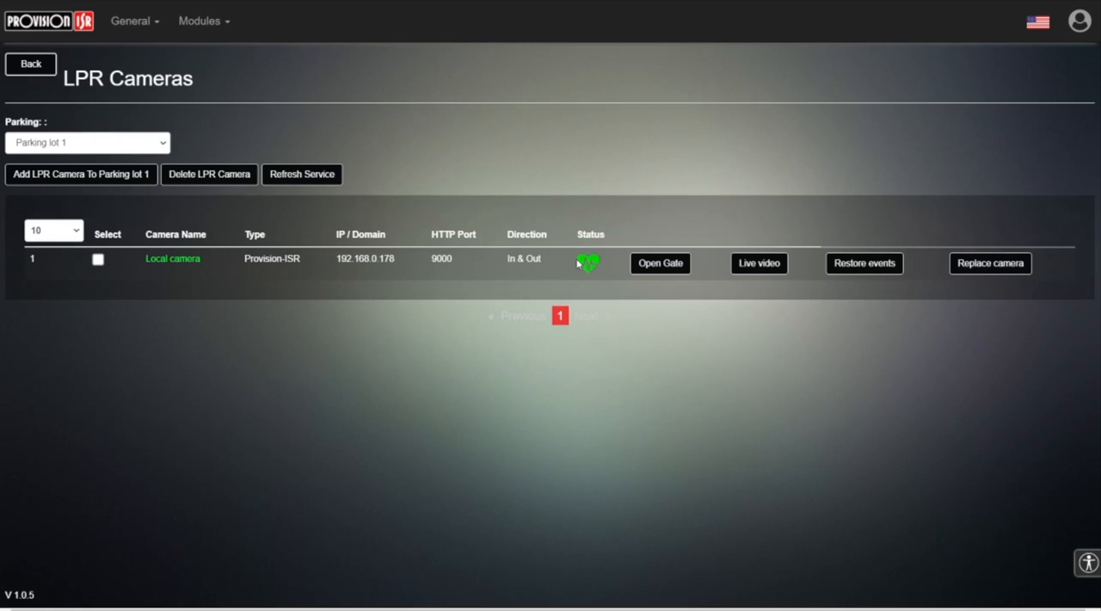
# View the live video stream of Local camera, then close it.
pyautogui.click(742, 268)
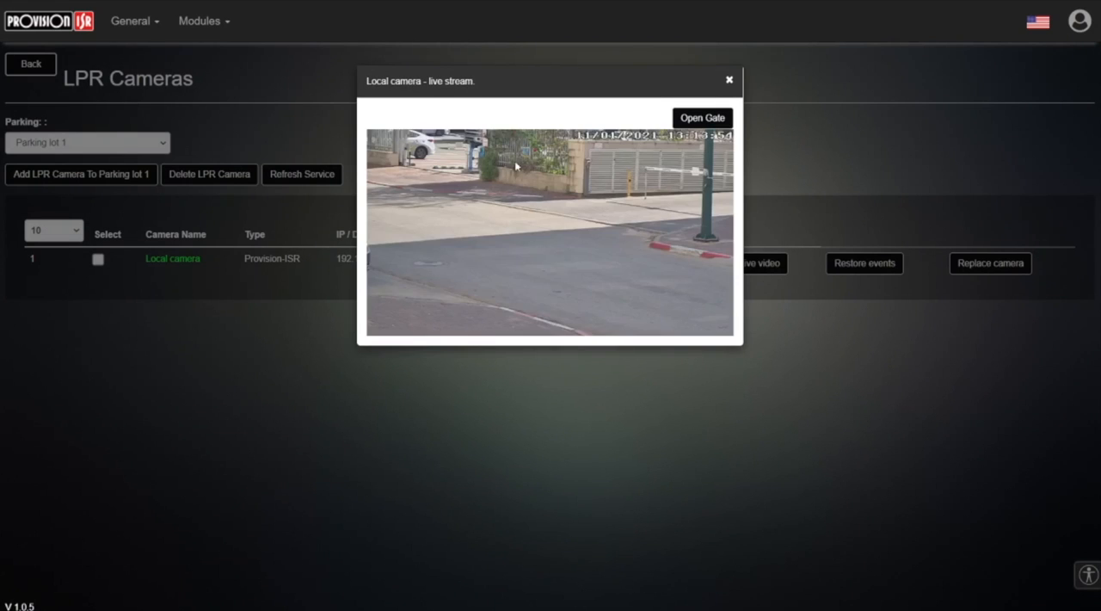
pyautogui.click(729, 82)
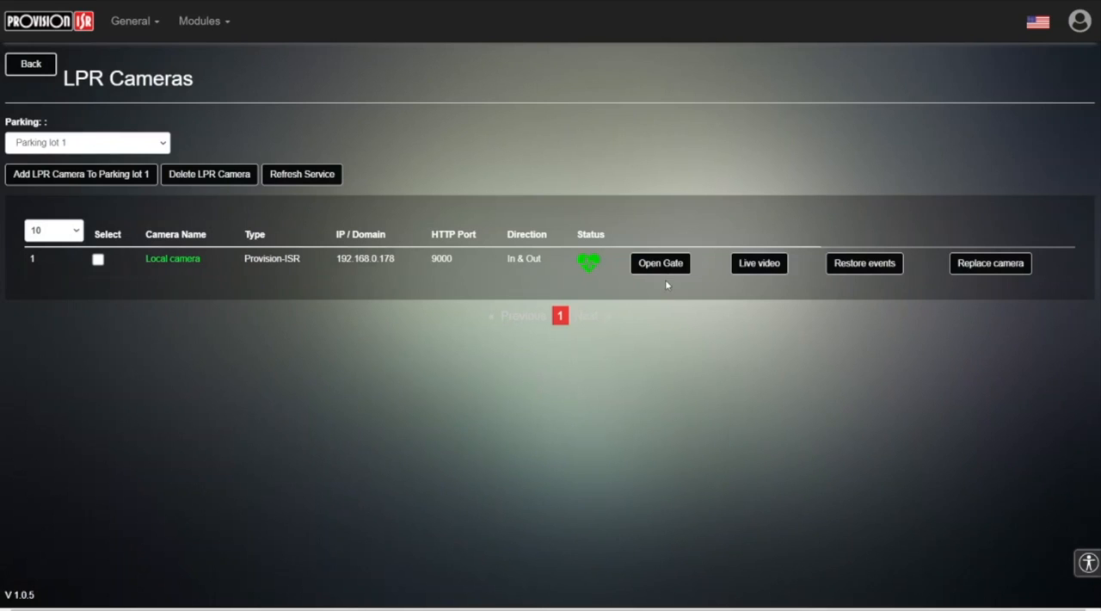